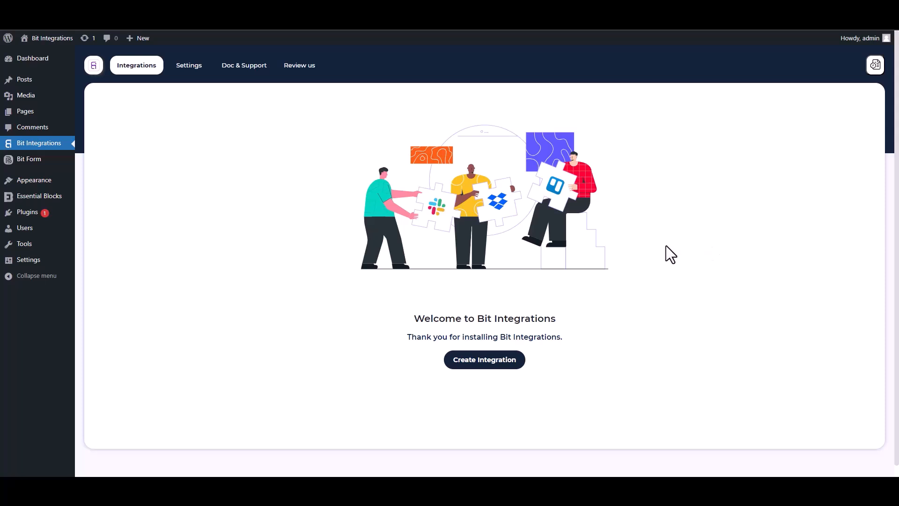
- Start a new integration from the Bit Integrations welcome page to reach the trigger list
{"action": "left_click", "coordinate": [487, 363]}
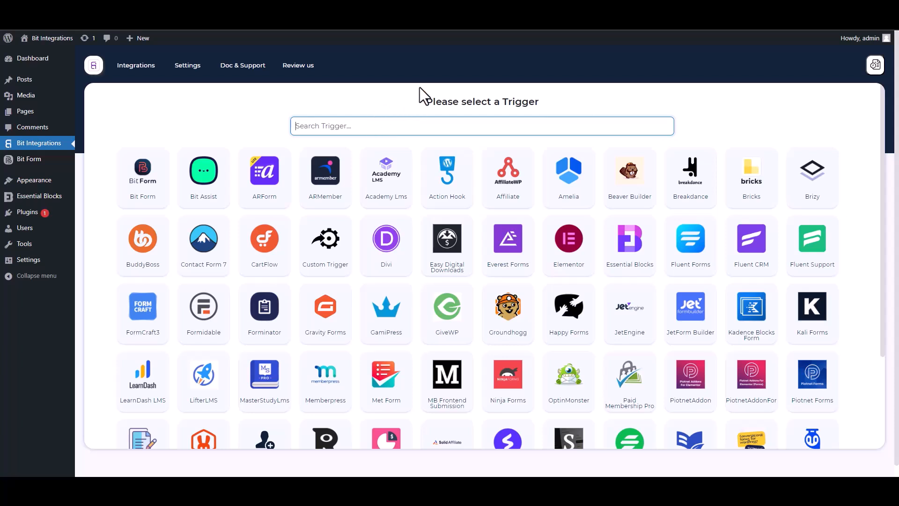
- Pick Essential Blocks as the trigger, found by searching 'es', and start fetching its form data
{"action": "type", "text": "es"}
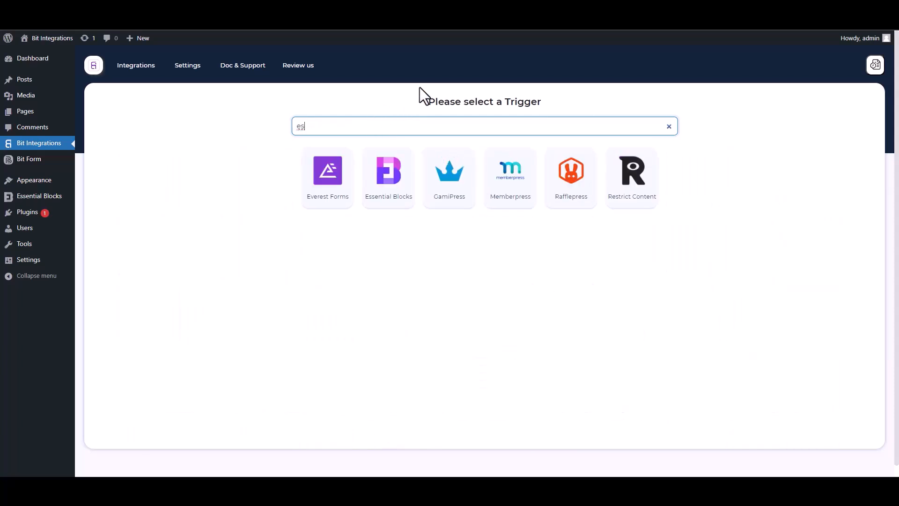
{"action": "left_click", "coordinate": [389, 186]}
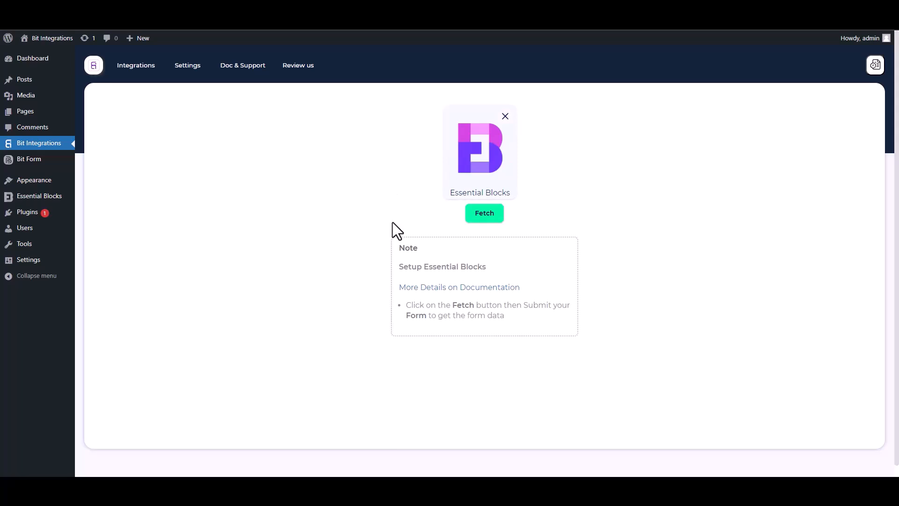
{"action": "left_click", "coordinate": [482, 224]}
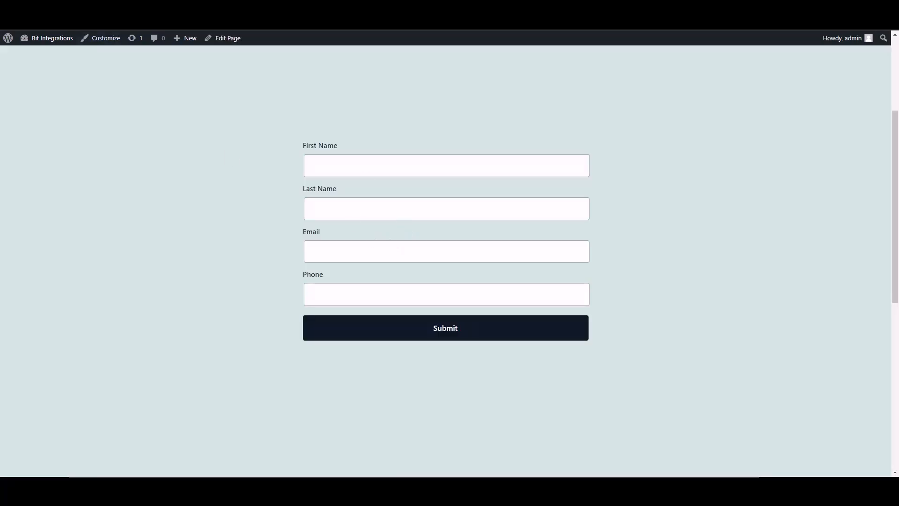
- Fill First Name 'test', Last Name 'test2', a test e-mail and phone number, and submit the form
{"action": "left_click", "coordinate": [396, 174]}
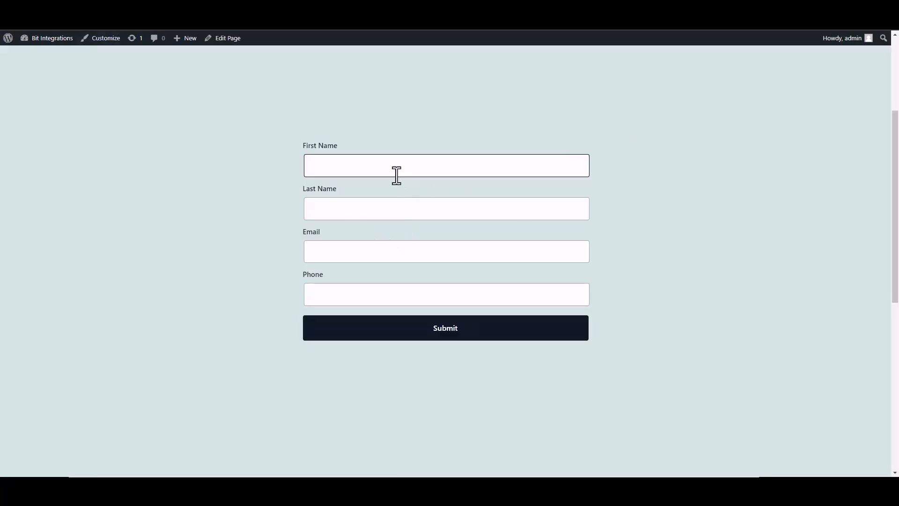
{"action": "type", "text": "test"}
{"action": "left_click", "coordinate": [566, 211]}
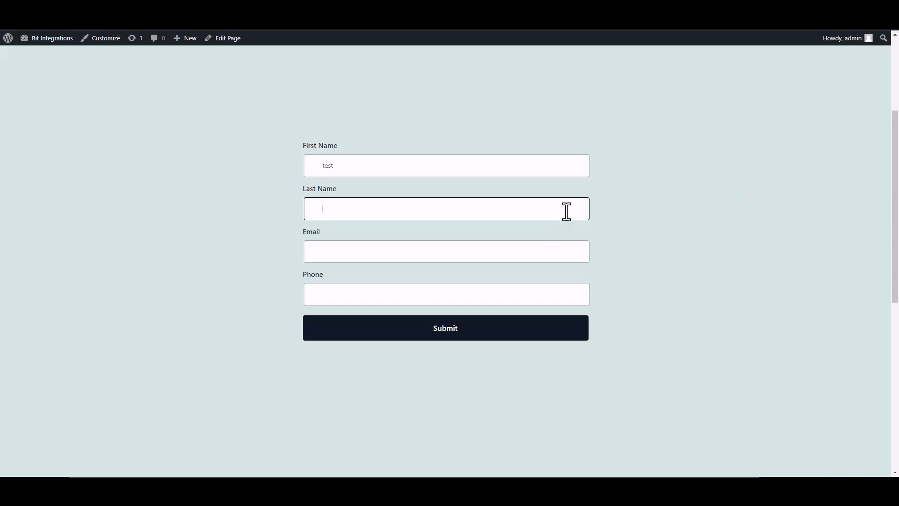
{"action": "type", "text": "test2"}
{"action": "left_click", "coordinate": [587, 251]}
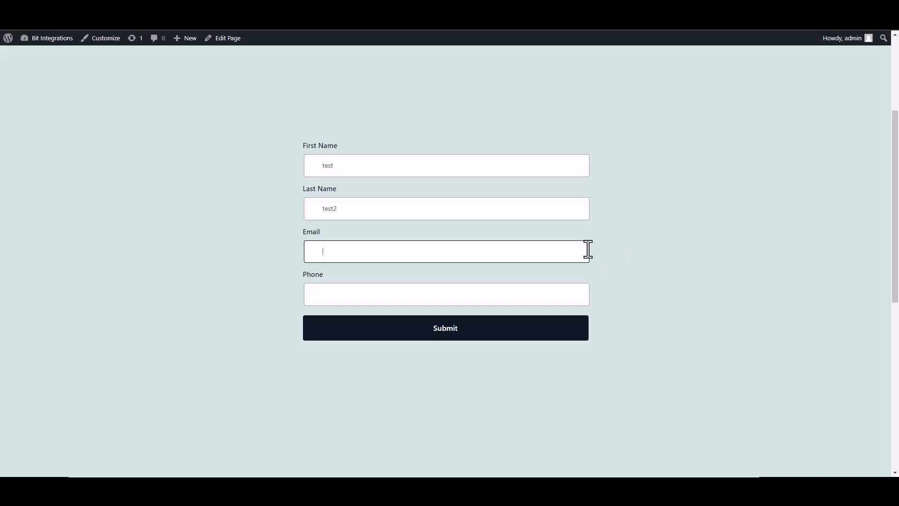
{"action": "type", "text": "test@gmail.com"}
{"action": "key", "text": "Tab"}
{"action": "type", "text": "2548556"}
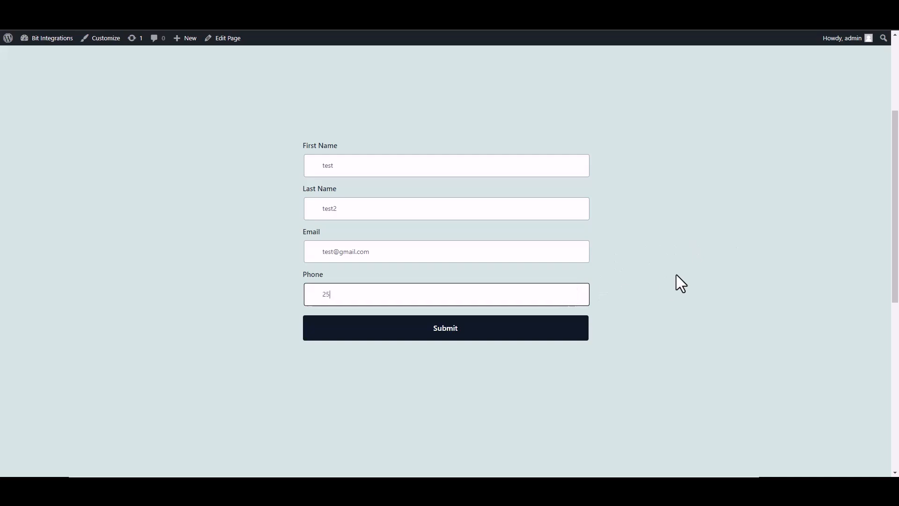
{"action": "type", "text": "5"}
{"action": "left_click", "coordinate": [561, 334]}
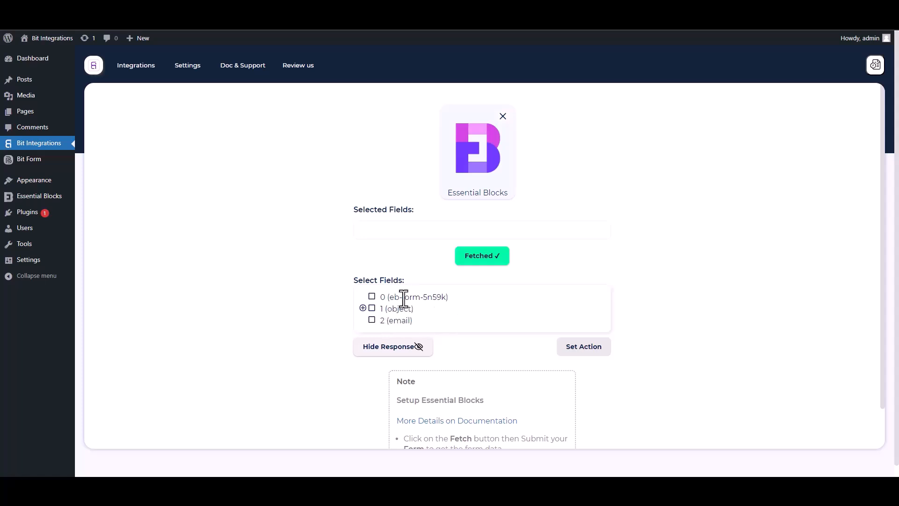
- Select field 0 (eb-form-5n59k) and, inside 1 (object), first-name, last-name, email and Phone
{"action": "left_click_drag", "start_coordinate": [448, 298], "coordinate": [379, 295]}
{"action": "left_click", "coordinate": [372, 297]}
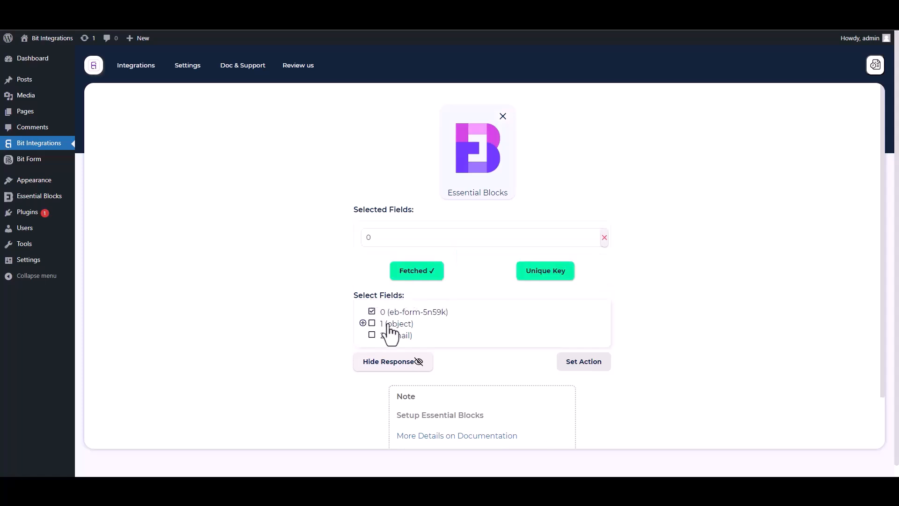
{"action": "left_click", "coordinate": [363, 323]}
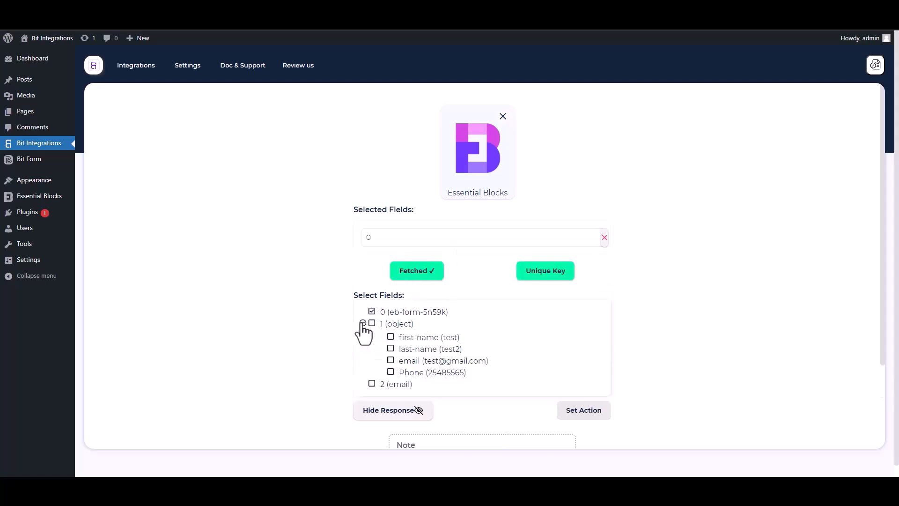
{"action": "left_click", "coordinate": [392, 337]}
{"action": "left_click", "coordinate": [391, 372]}
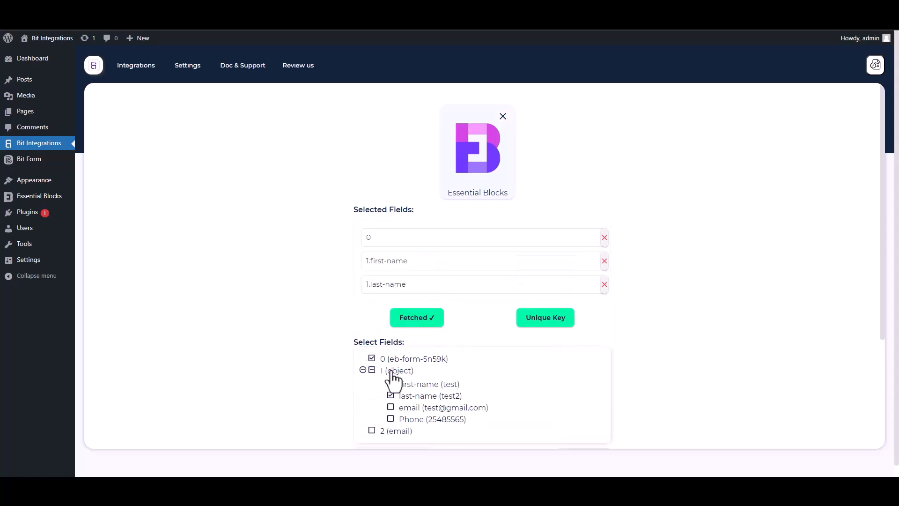
{"action": "left_click", "coordinate": [391, 408]}
{"action": "left_click", "coordinate": [391, 442]}
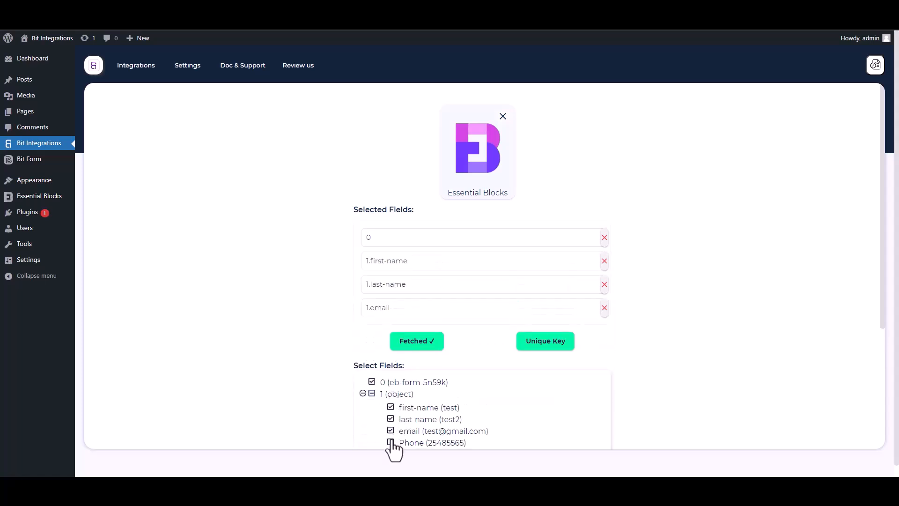
{"action": "left_click_drag", "start_coordinate": [882, 325], "coordinate": [883, 391]}
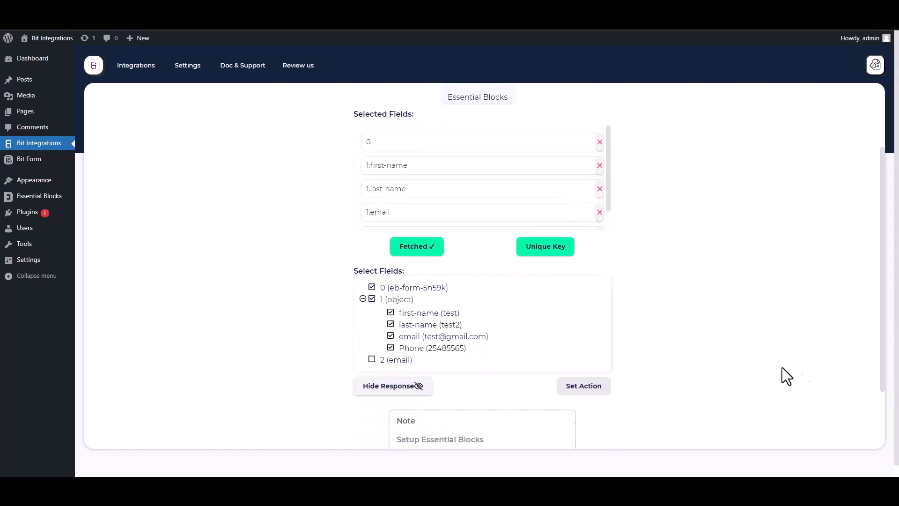
- Make field 0 the primary unique key and confirm it with Ok
{"action": "left_click", "coordinate": [552, 253]}
{"action": "left_click", "coordinate": [466, 259]}
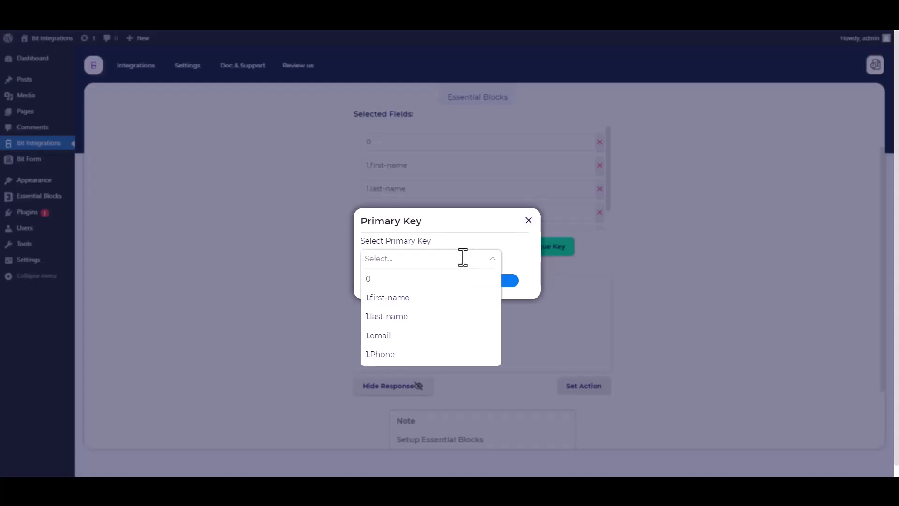
{"action": "left_click", "coordinate": [372, 282]}
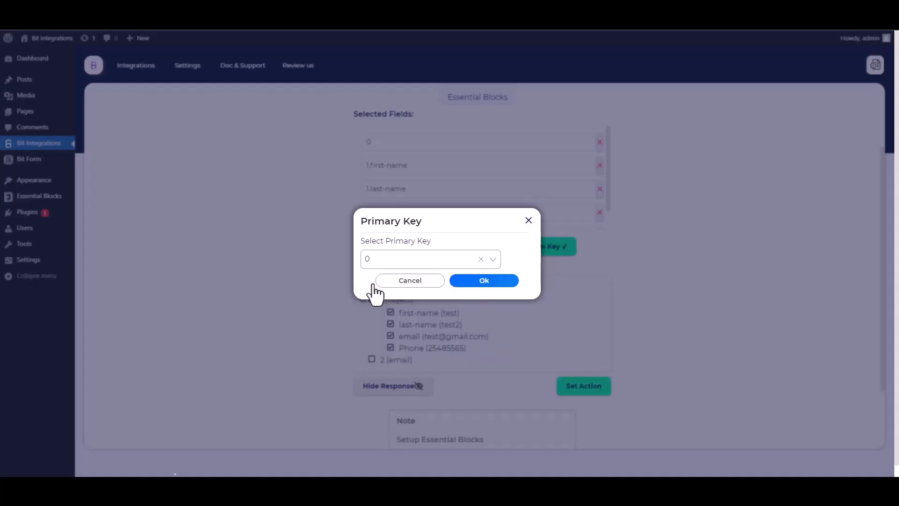
{"action": "left_click", "coordinate": [499, 284]}
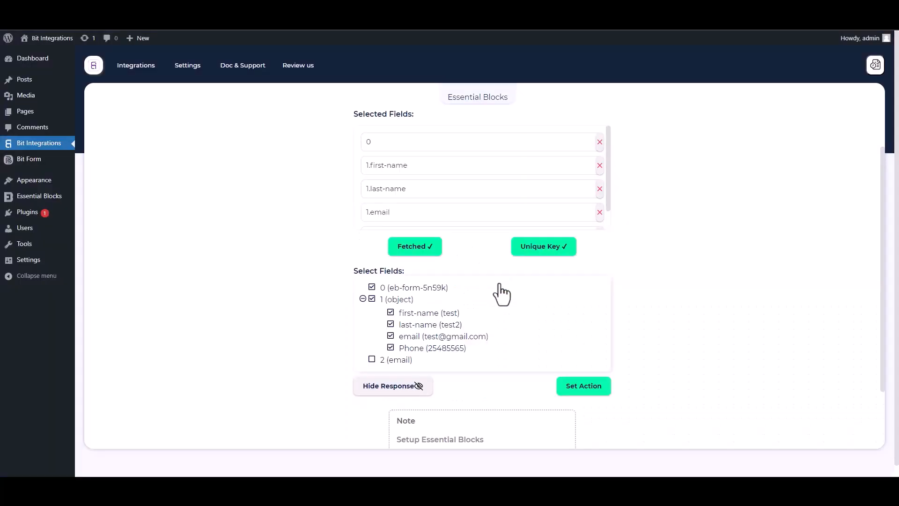
- Set High Level as the action app, found by searching 'high'
{"action": "left_click", "coordinate": [585, 387]}
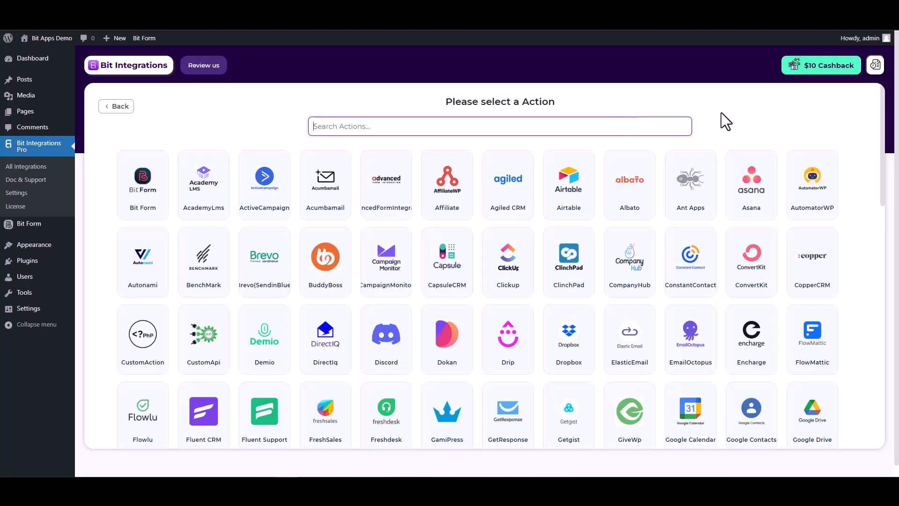
{"action": "type", "text": "hi"}
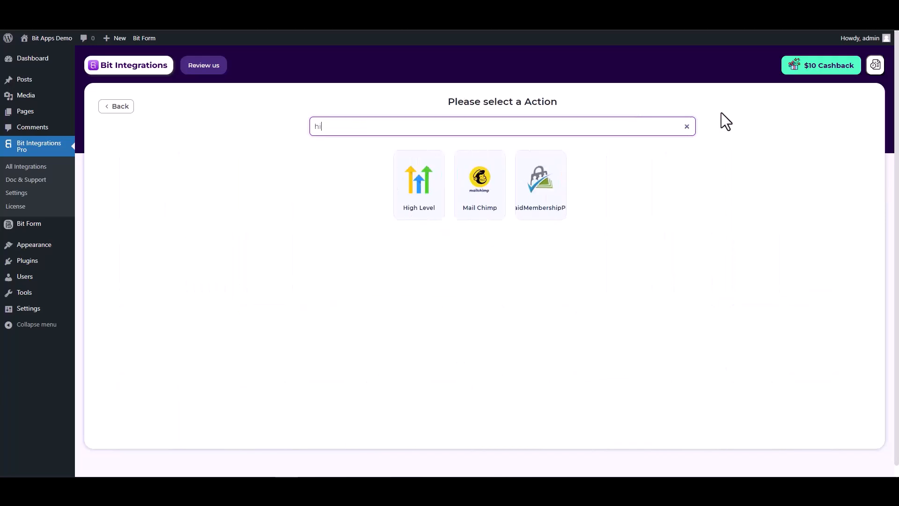
{"action": "type", "text": "gh"}
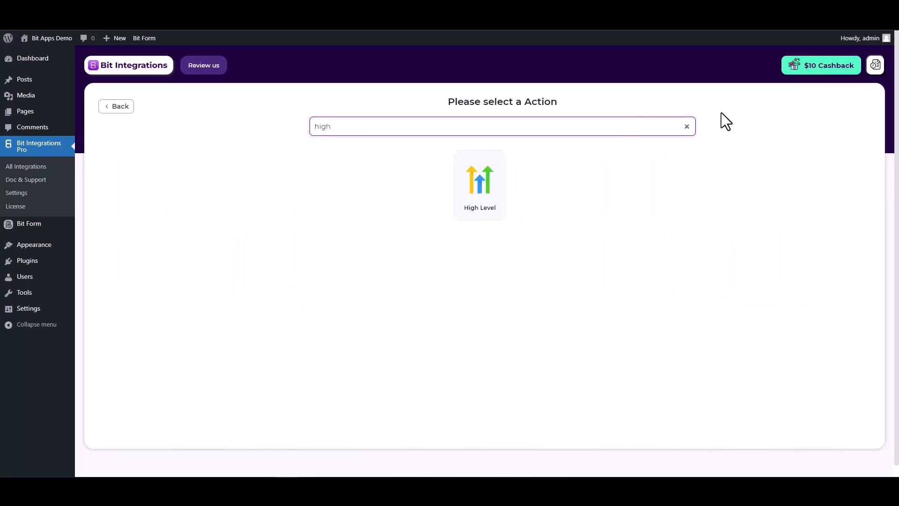
{"action": "left_click", "coordinate": [488, 219]}
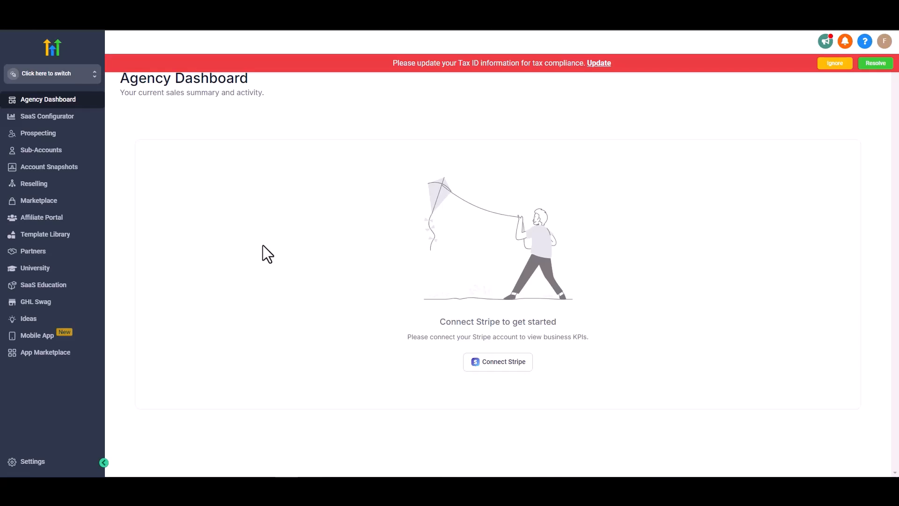
- Go to HighLevel Settings and open the API Keys page
{"action": "left_click", "coordinate": [41, 464]}
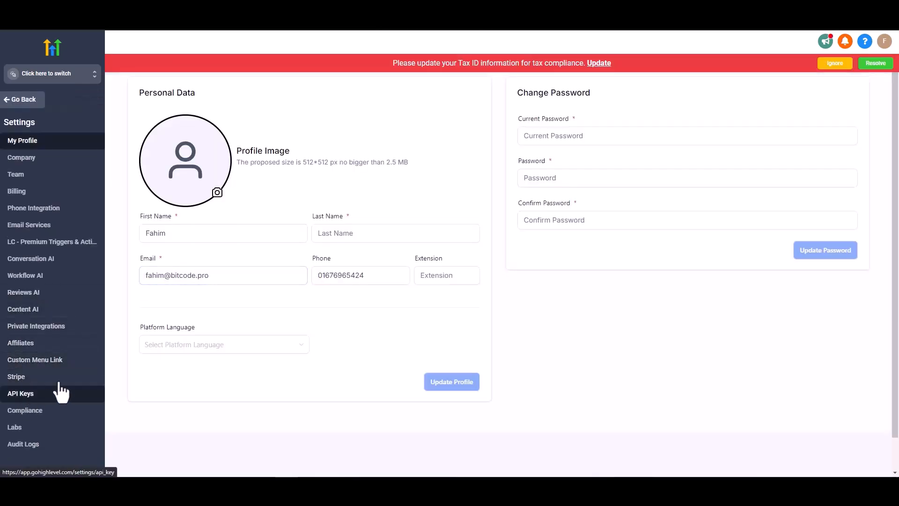
{"action": "left_click", "coordinate": [23, 397]}
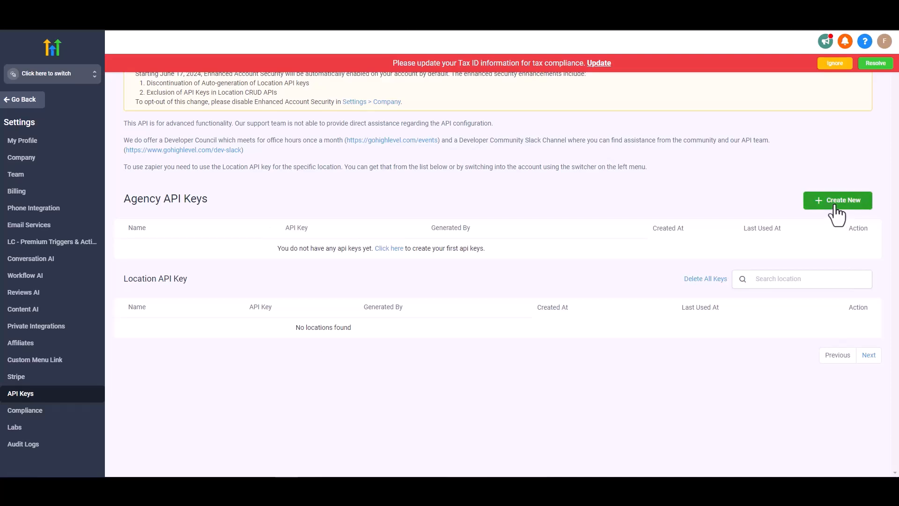
- Create an agency API key named 'Bit Integrations', copy its value and close the dialog
{"action": "left_click", "coordinate": [834, 206]}
{"action": "left_click", "coordinate": [424, 118]}
{"action": "type", "text": "Bit Integrations"}
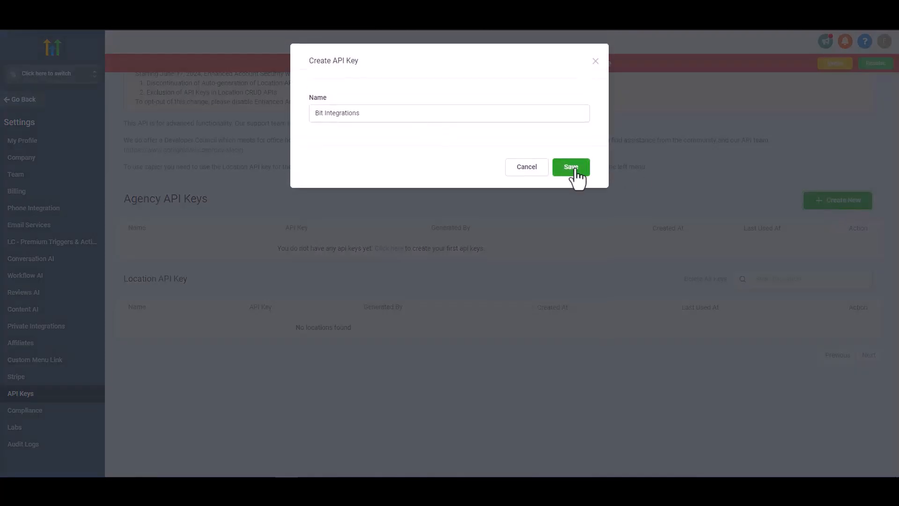
{"action": "left_click", "coordinate": [575, 170]}
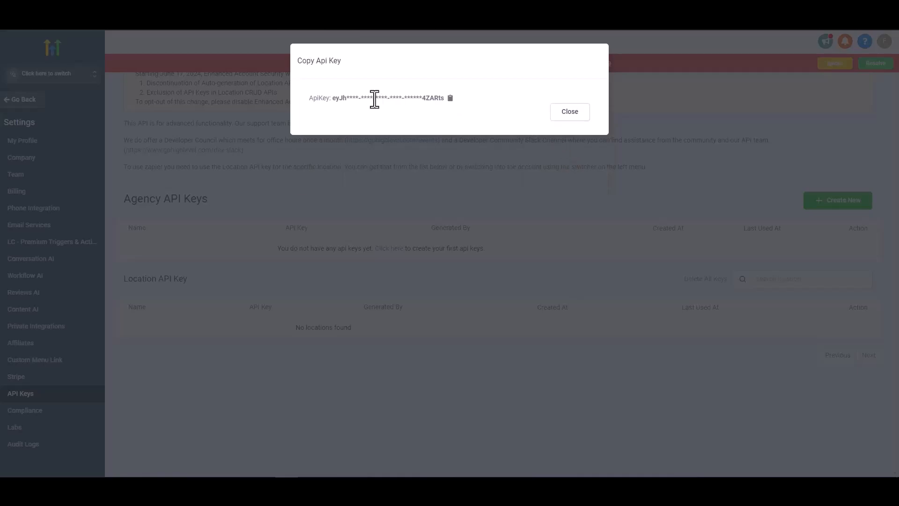
{"action": "left_click", "coordinate": [450, 100]}
{"action": "left_click", "coordinate": [569, 113]}
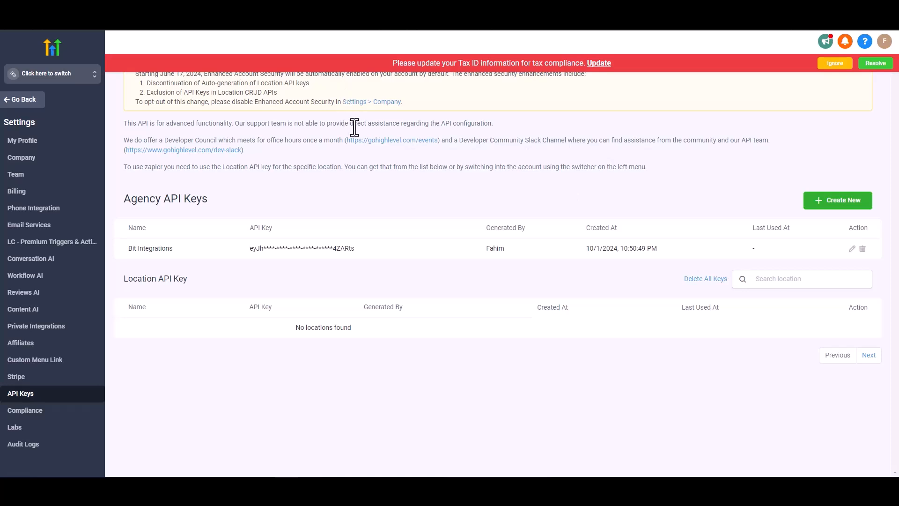
- Switch to the Bit Integrations sub-account and open its Settings
{"action": "left_click", "coordinate": [52, 75]}
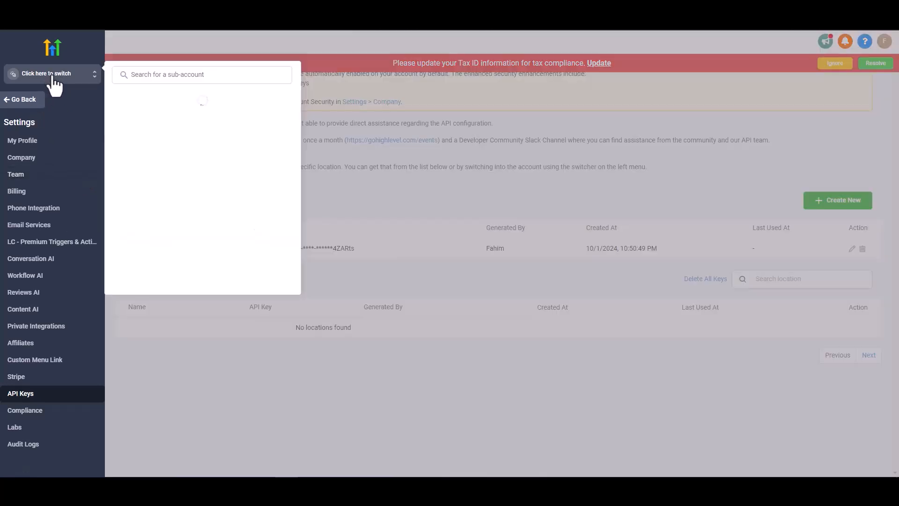
{"action": "left_click", "coordinate": [154, 197]}
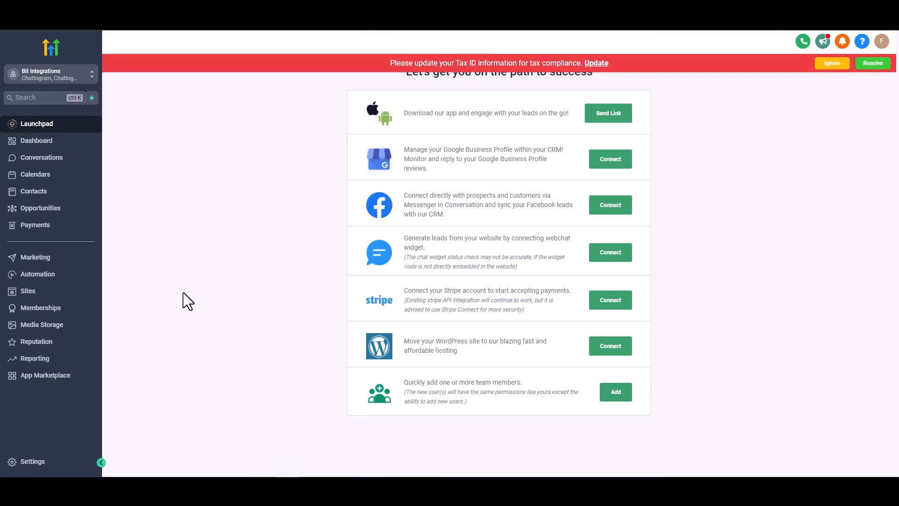
{"action": "left_click", "coordinate": [33, 461]}
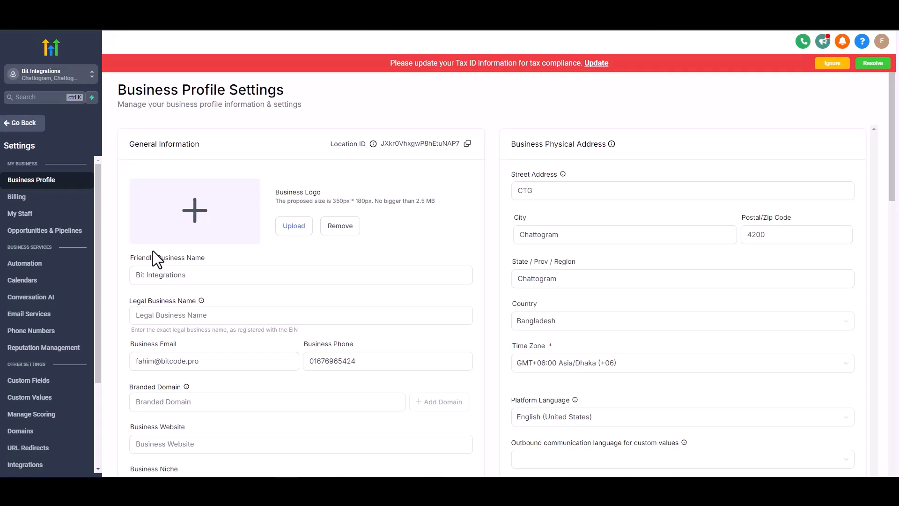
- Generate a Business Profile API key for the sub-account and copy it
{"action": "scroll", "coordinate": [153, 251], "scroll_direction": "down", "scroll_amount": 2}
{"action": "scroll", "coordinate": [153, 250], "scroll_direction": "down", "scroll_amount": 1}
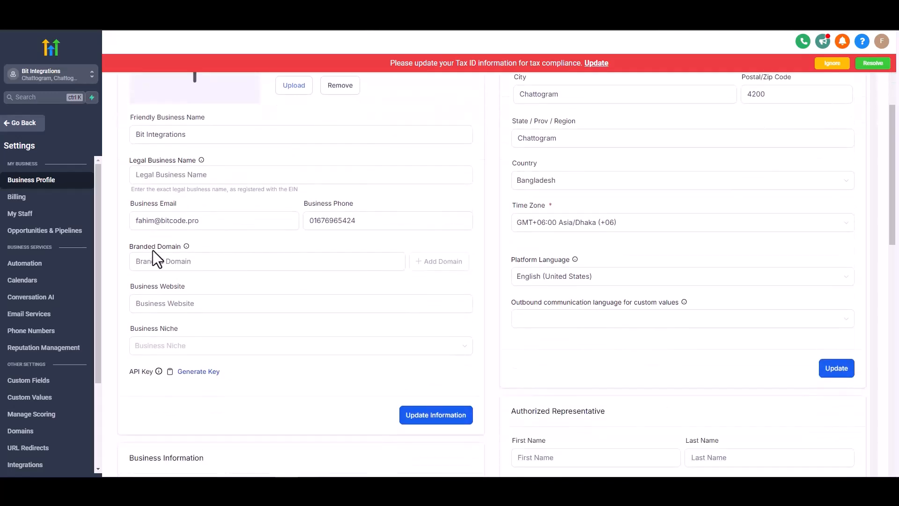
{"action": "scroll", "coordinate": [153, 250], "scroll_direction": "down", "scroll_amount": 1}
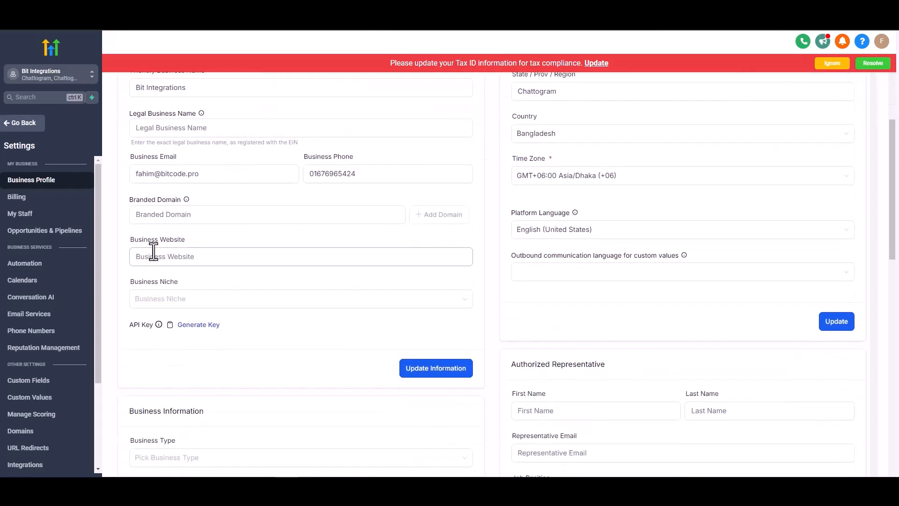
{"action": "left_click", "coordinate": [187, 326]}
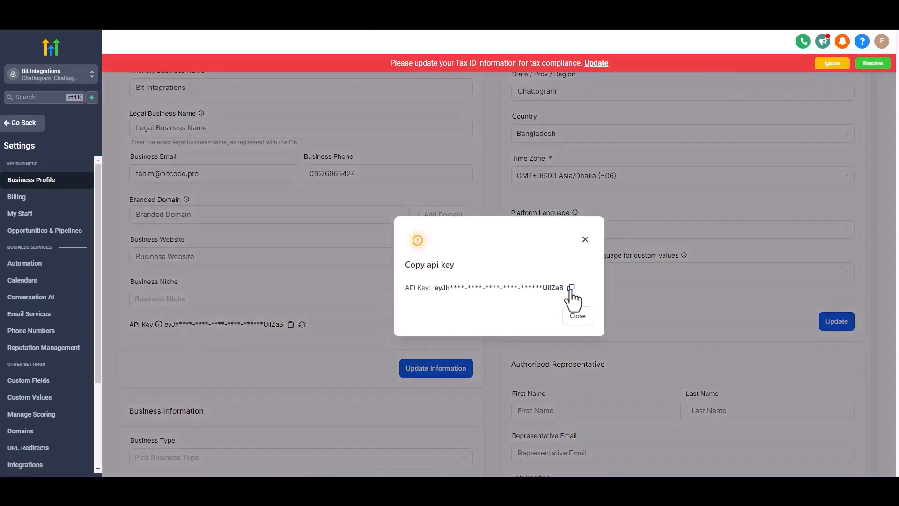
{"action": "left_click", "coordinate": [570, 288]}
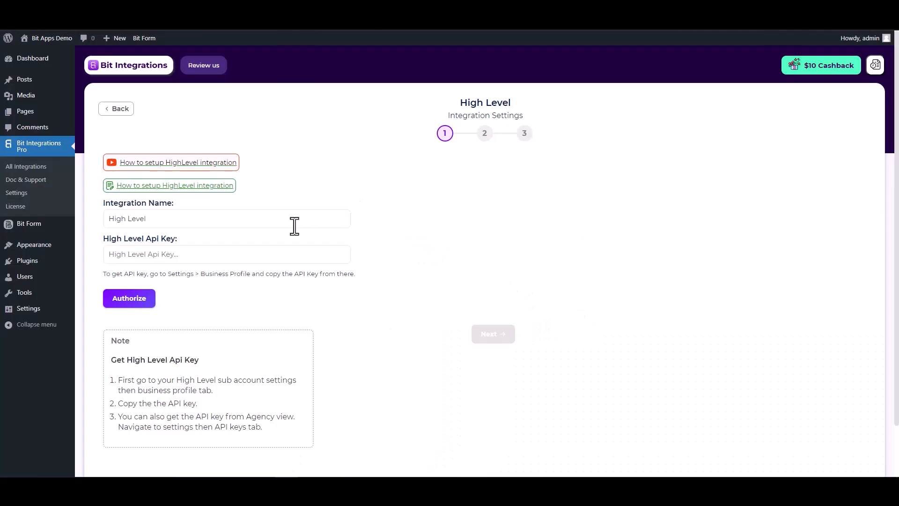
- Paste the copied key into High Level Api Key, authorize it, and proceed to the next step
{"action": "left_click", "coordinate": [244, 254]}
{"action": "key", "text": "ctrl+v"}
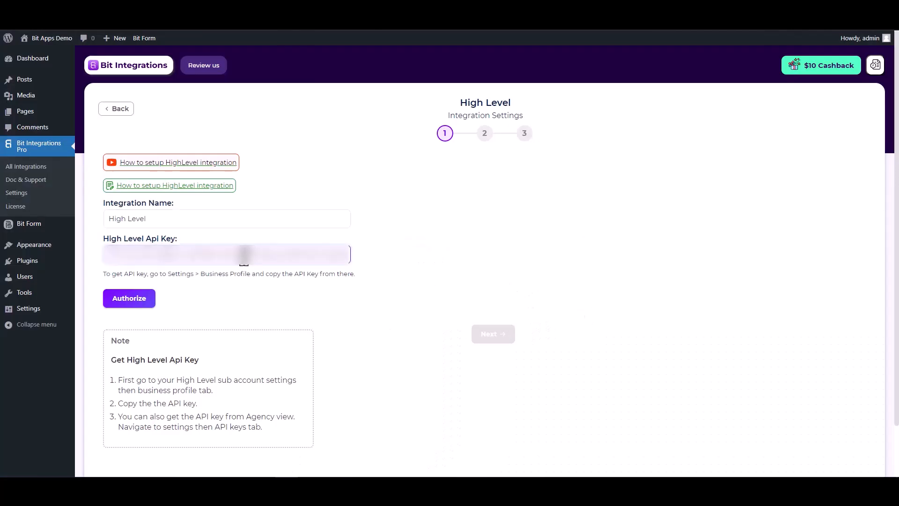
{"action": "left_click", "coordinate": [126, 302]}
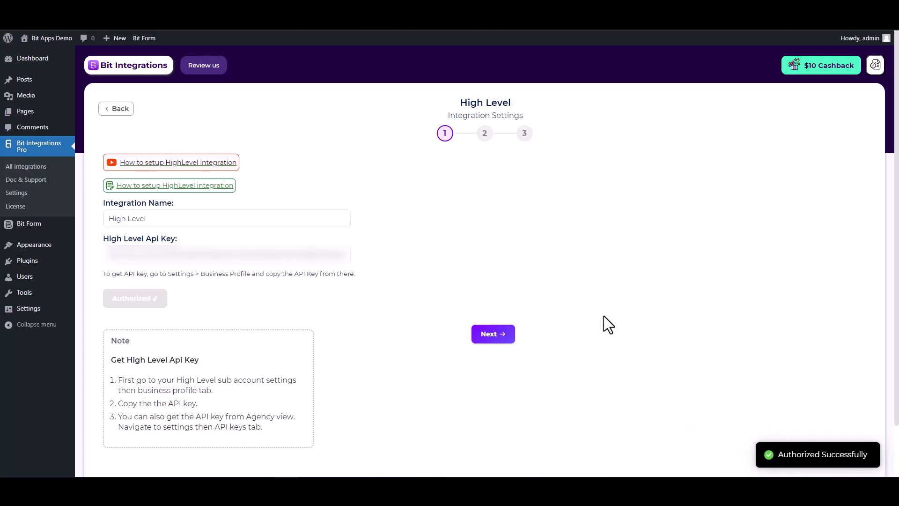
{"action": "left_click", "coordinate": [493, 334]}
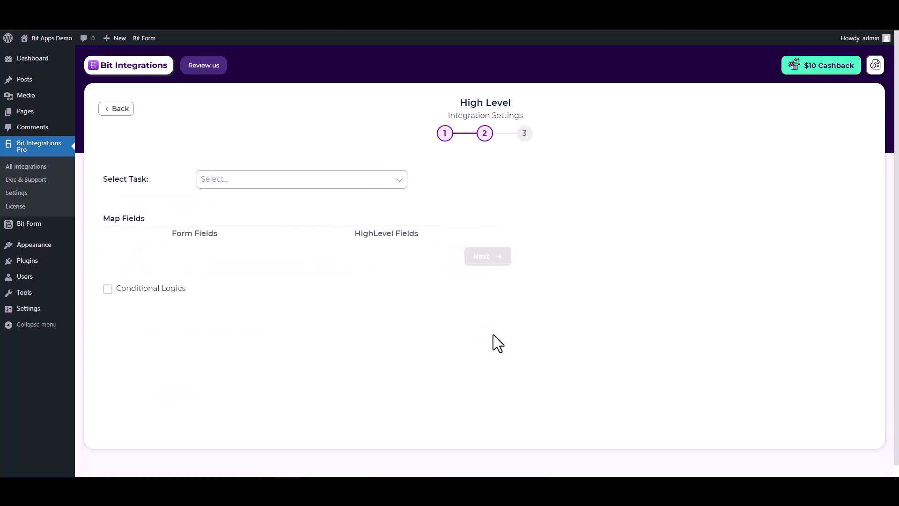
- Choose the Create Contact task and map the form's Email and First Name fields to HighLevel
{"action": "left_click", "coordinate": [333, 182]}
{"action": "left_click", "coordinate": [247, 205]}
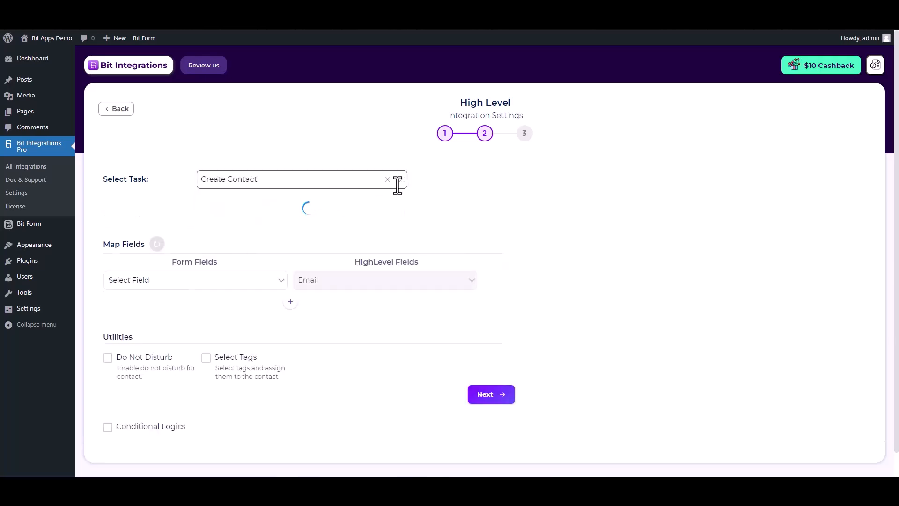
{"action": "left_click", "coordinate": [265, 260]}
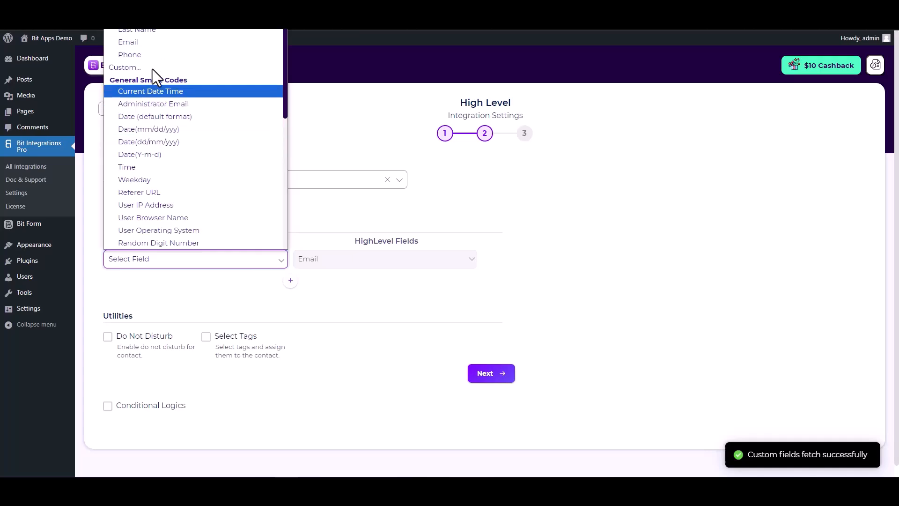
{"action": "left_click", "coordinate": [144, 45]}
{"action": "left_click", "coordinate": [291, 281]}
{"action": "left_click", "coordinate": [319, 282]}
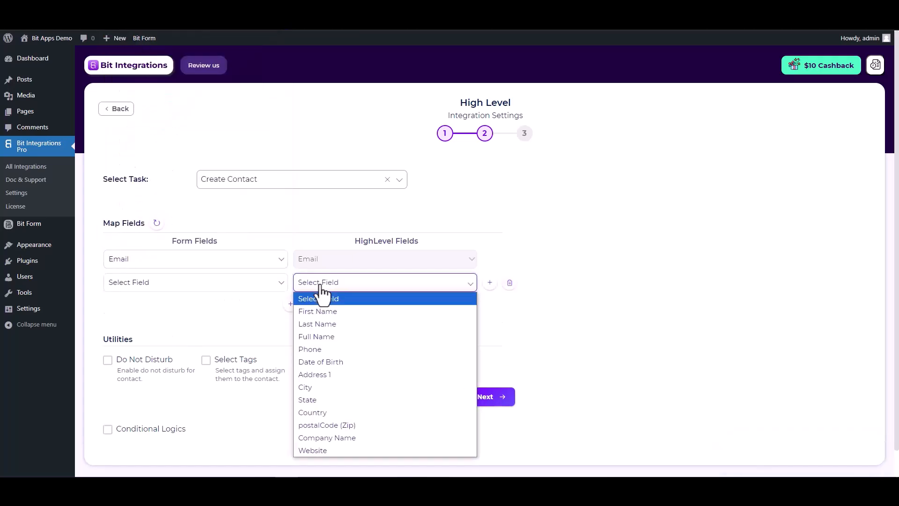
{"action": "left_click", "coordinate": [321, 313]}
{"action": "left_click", "coordinate": [253, 282]}
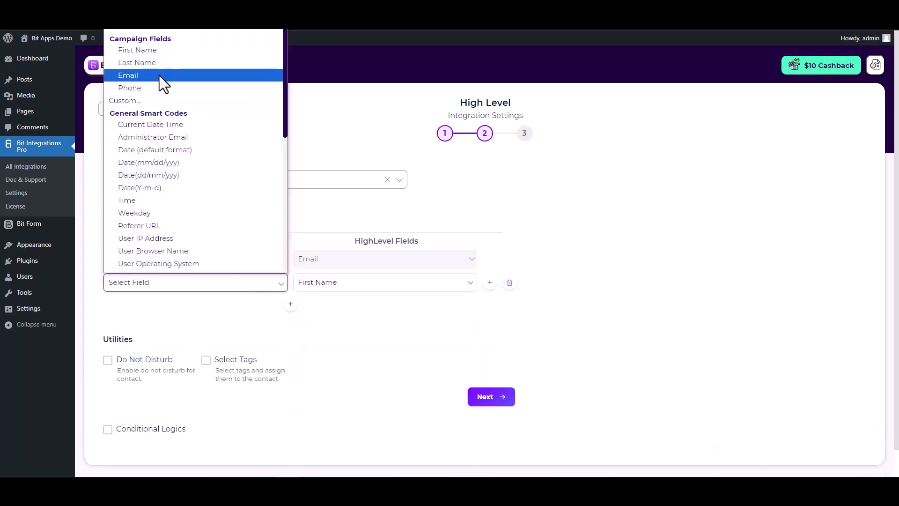
{"action": "left_click", "coordinate": [161, 51]}
- Add mapping rows linking the form's Last Name and Phone to HighLevel Last Name and Phone
{"action": "left_click", "coordinate": [290, 303]}
{"action": "left_click", "coordinate": [323, 306]}
{"action": "left_click", "coordinate": [319, 163]}
{"action": "left_click", "coordinate": [251, 305]}
{"action": "left_click", "coordinate": [134, 75]}
{"action": "left_click", "coordinate": [291, 327]}
{"action": "left_click", "coordinate": [316, 331]}
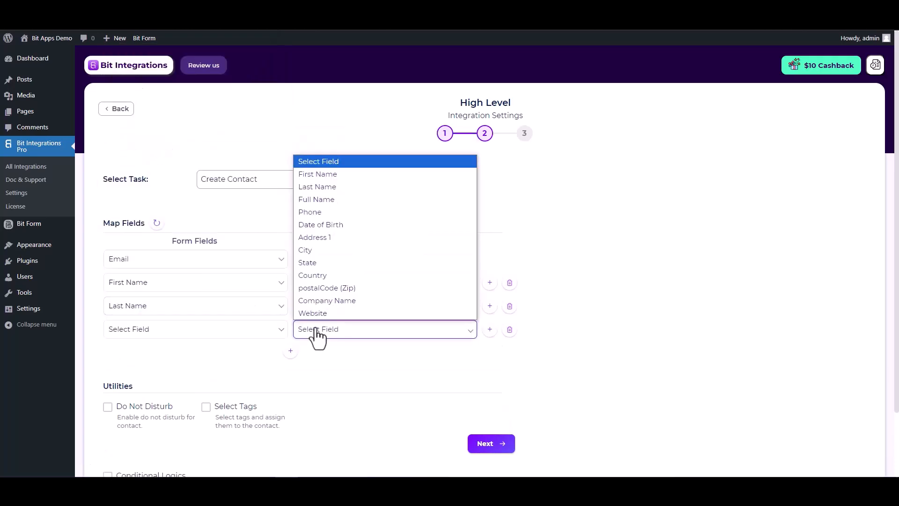
{"action": "left_click", "coordinate": [320, 211]}
{"action": "left_click", "coordinate": [260, 337]}
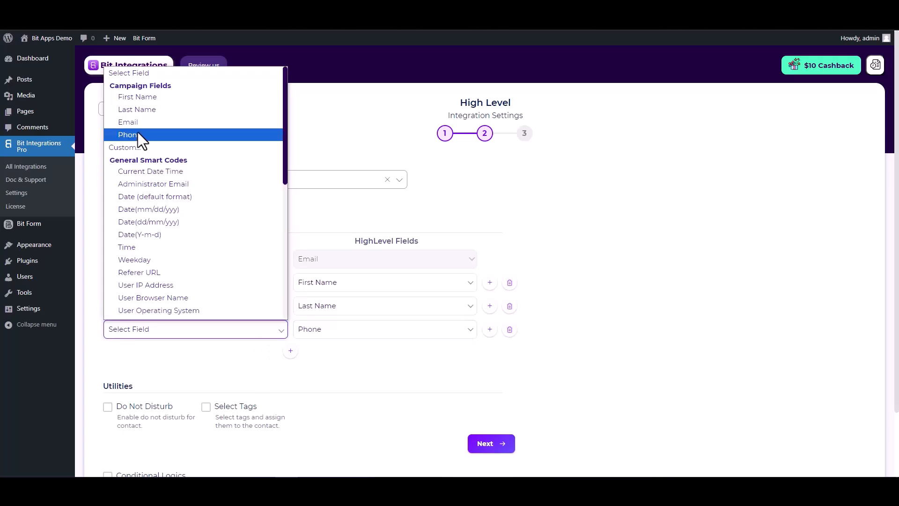
{"action": "left_click", "coordinate": [138, 133]}
- Keep Conditional Logics switched off after briefly enabling it
{"action": "scroll", "coordinate": [196, 332], "scroll_direction": "down", "scroll_amount": 2}
{"action": "left_click_drag", "start_coordinate": [107, 311], "coordinate": [186, 310]}
{"action": "left_click", "coordinate": [186, 310]}
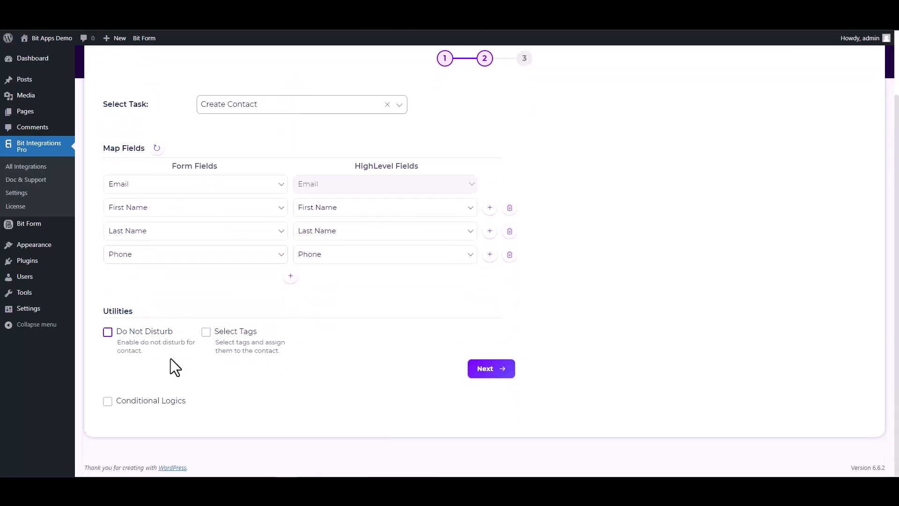
{"action": "left_click", "coordinate": [107, 401]}
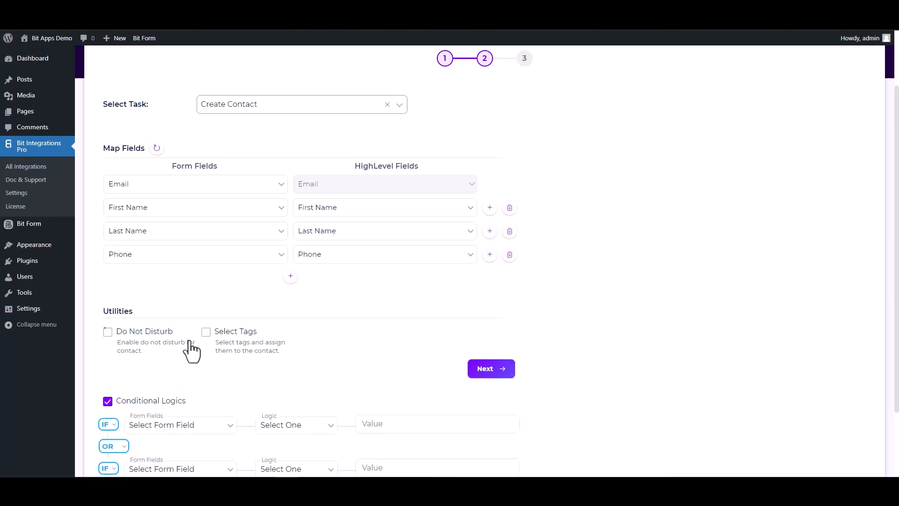
{"action": "scroll", "coordinate": [192, 351], "scroll_direction": "down", "scroll_amount": 2}
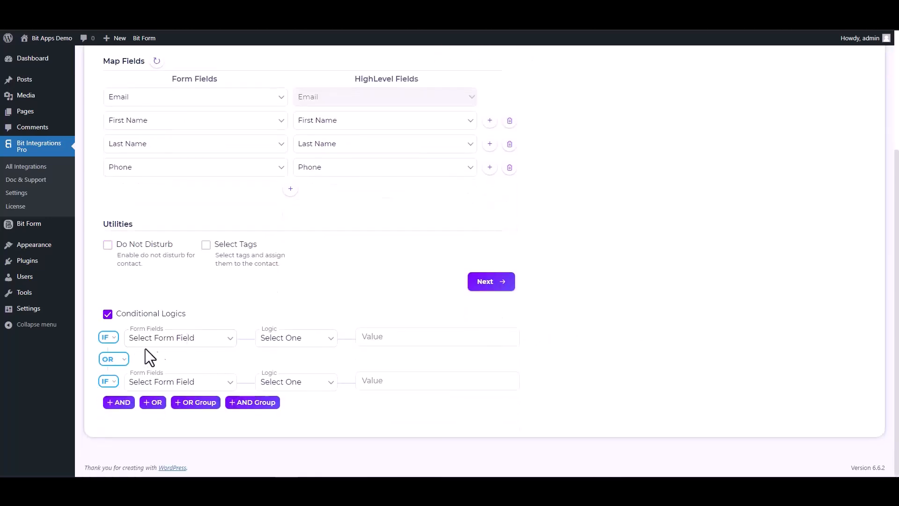
{"action": "left_click", "coordinate": [108, 314]}
- Finish and save the integration, then select the contact form's first name field
{"action": "left_click", "coordinate": [477, 379]}
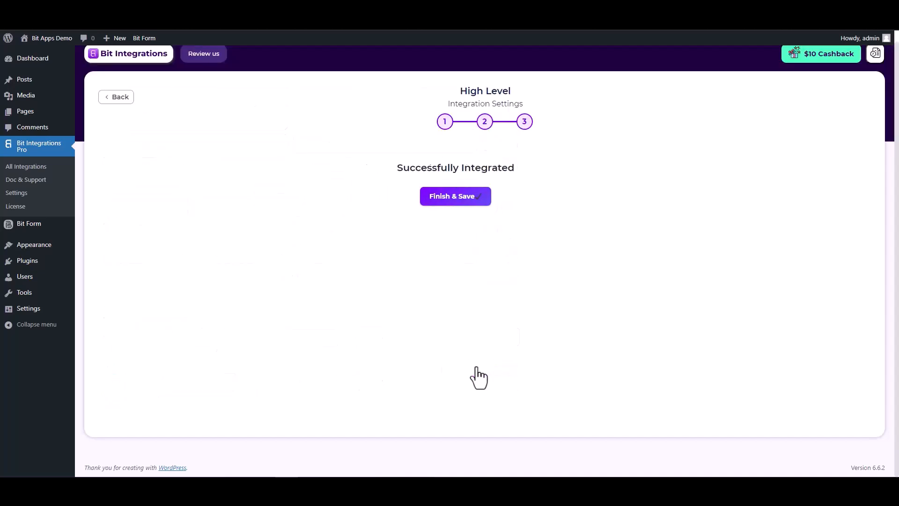
{"action": "left_click", "coordinate": [487, 200]}
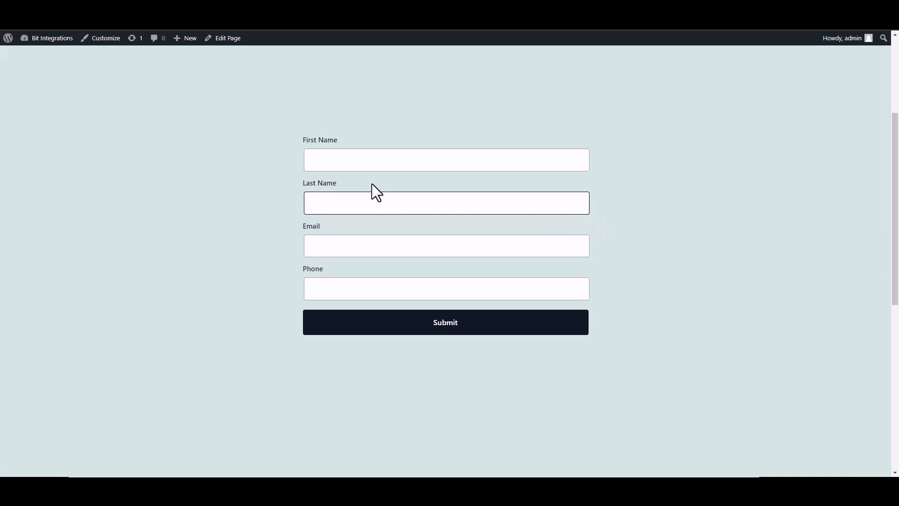
{"action": "left_click", "coordinate": [399, 158]}
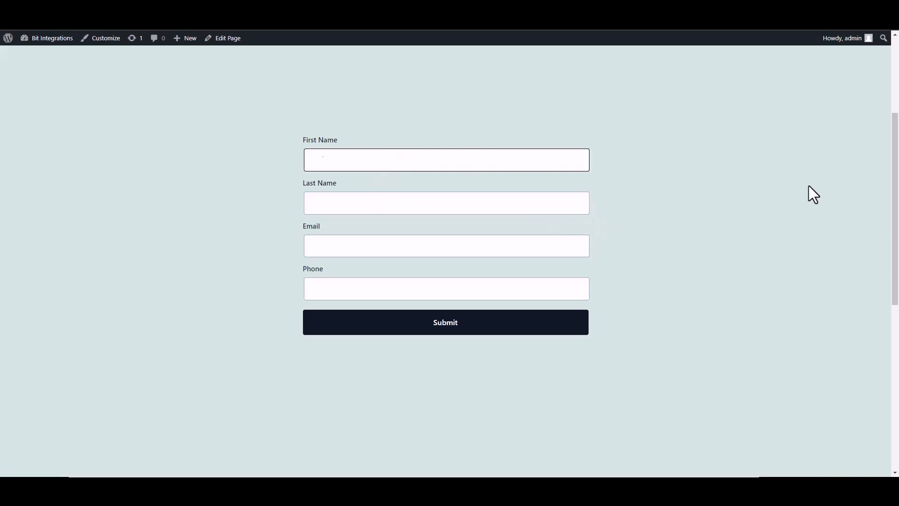
- Enter first name Bit, last name Integrations, a support e-mail and a phone number, then submit
{"action": "type", "text": "Bit"}
{"action": "left_click", "coordinate": [557, 205]}
{"action": "type", "text": "In"}
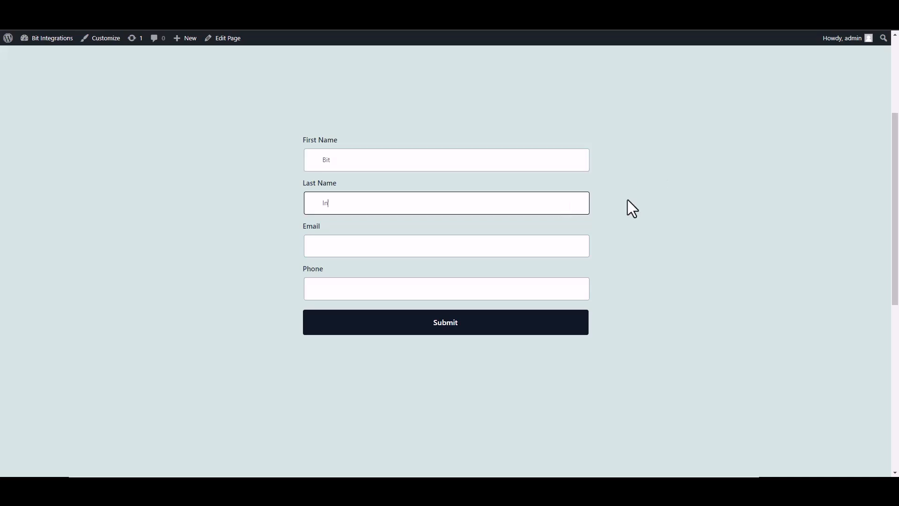
{"action": "type", "text": "tegrations"}
{"action": "left_click", "coordinate": [534, 240]}
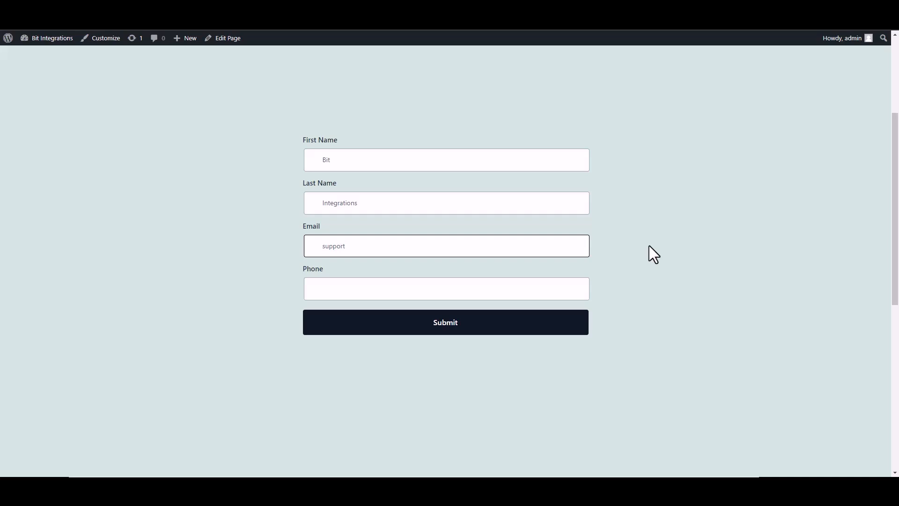
{"action": "left_click", "coordinate": [563, 287]}
{"action": "type", "text": "4444"}
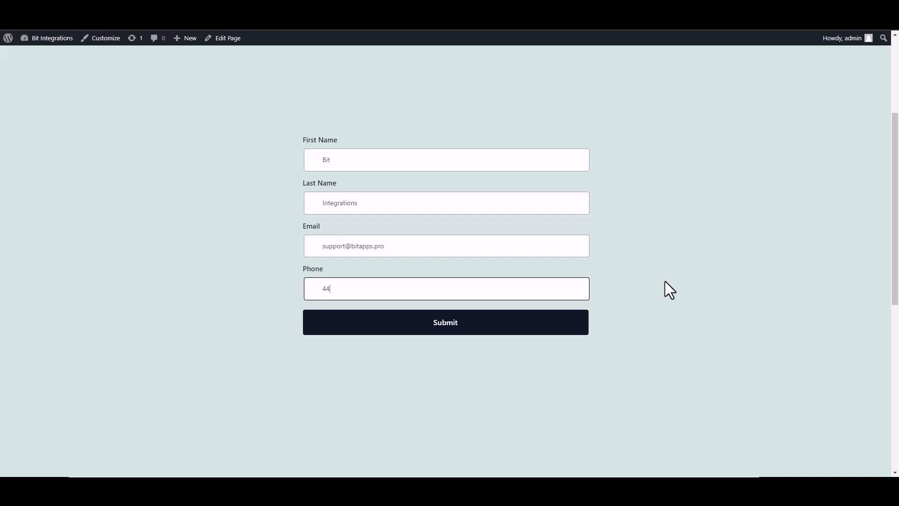
{"action": "key", "text": "BackSpace"}
{"action": "type", "text": "555666"}
{"action": "left_click", "coordinate": [568, 330]}
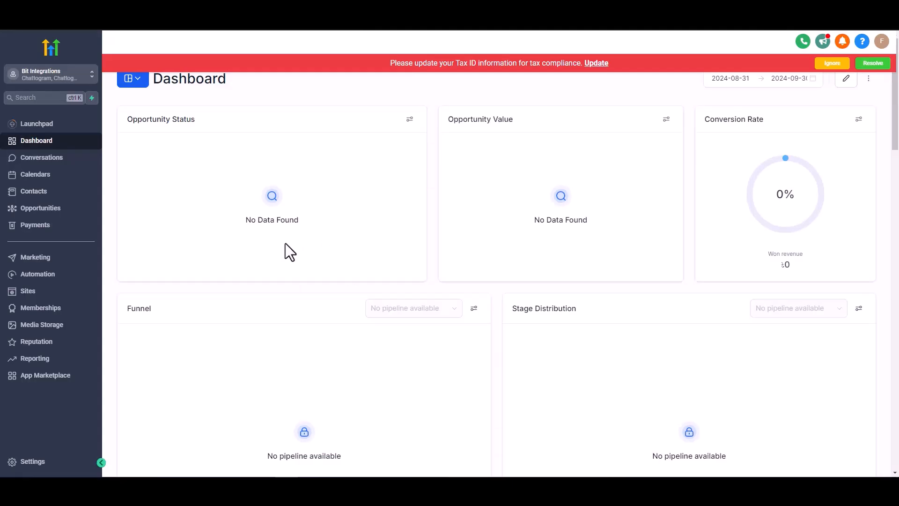
- Open the Bit Integrations contact from the HighLevel Contacts list to check its details
{"action": "left_click", "coordinate": [38, 192]}
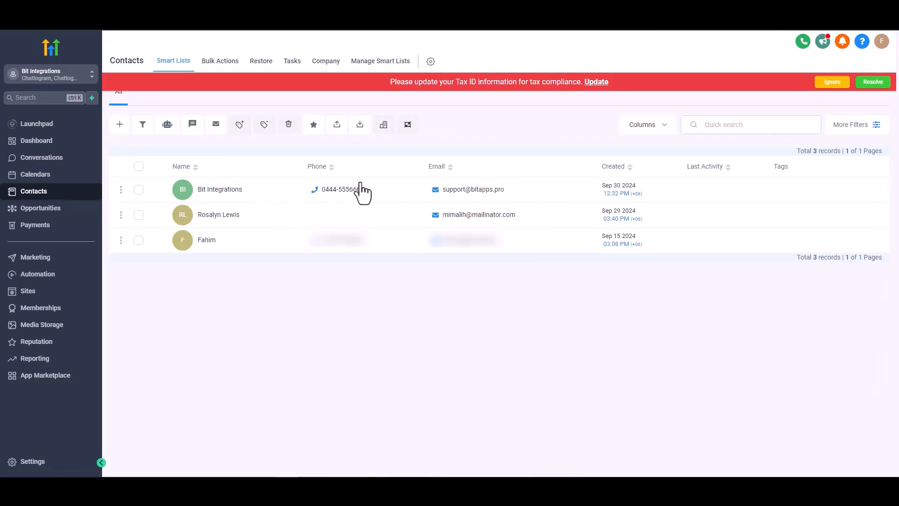
{"action": "left_click", "coordinate": [270, 177]}
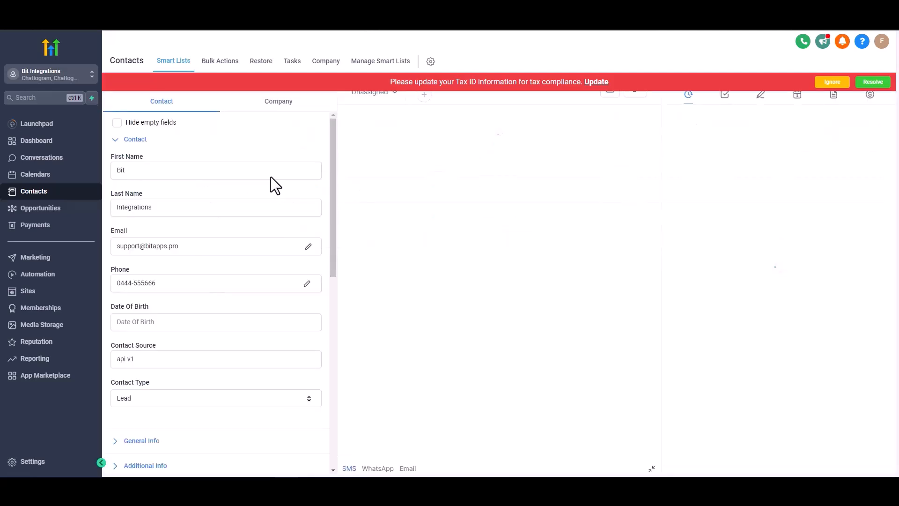